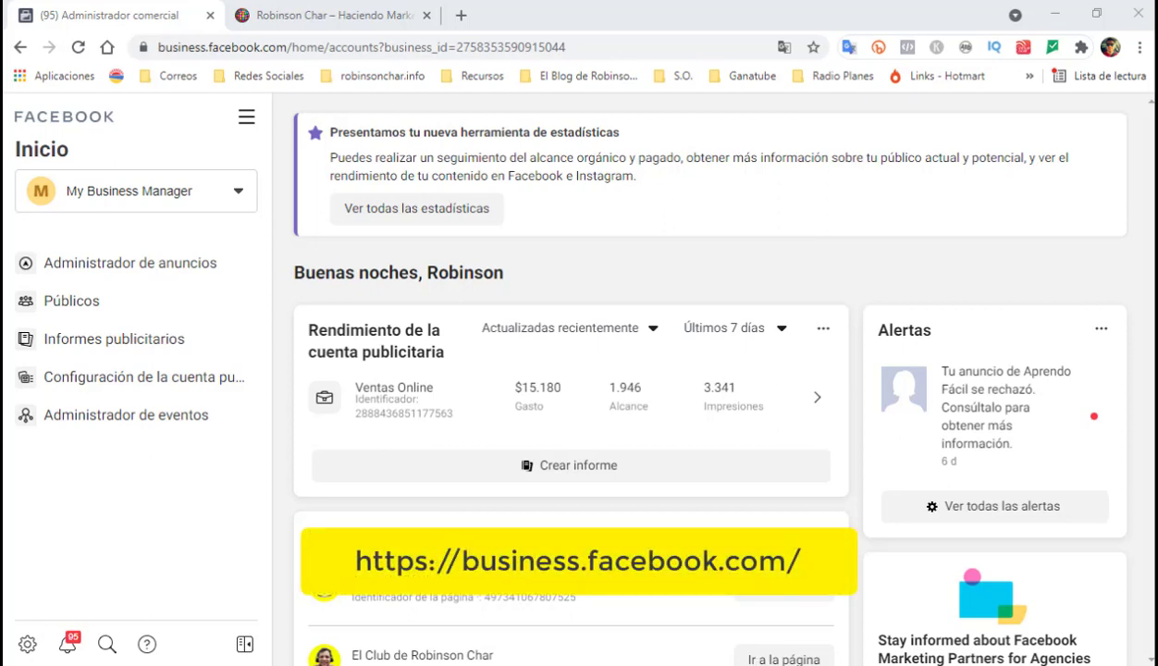
Open the Públicos tool and start a new custom audience with Sitio web as its origin
{"action": "left_click", "coordinate": [246, 122]}
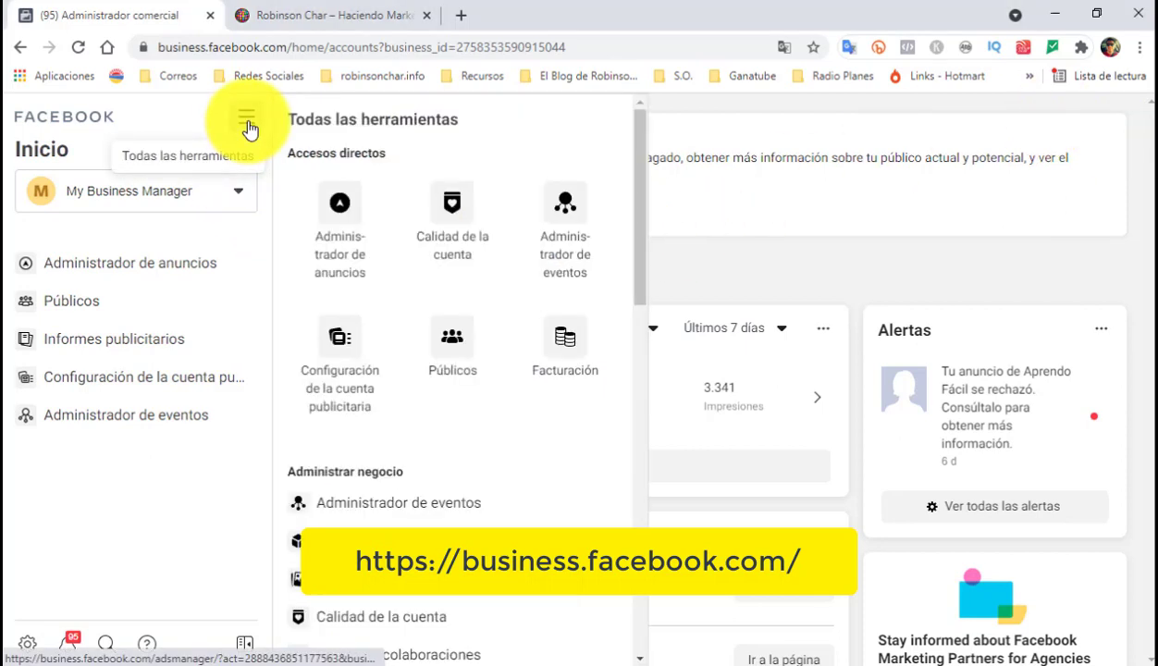
{"action": "left_click", "coordinate": [441, 343]}
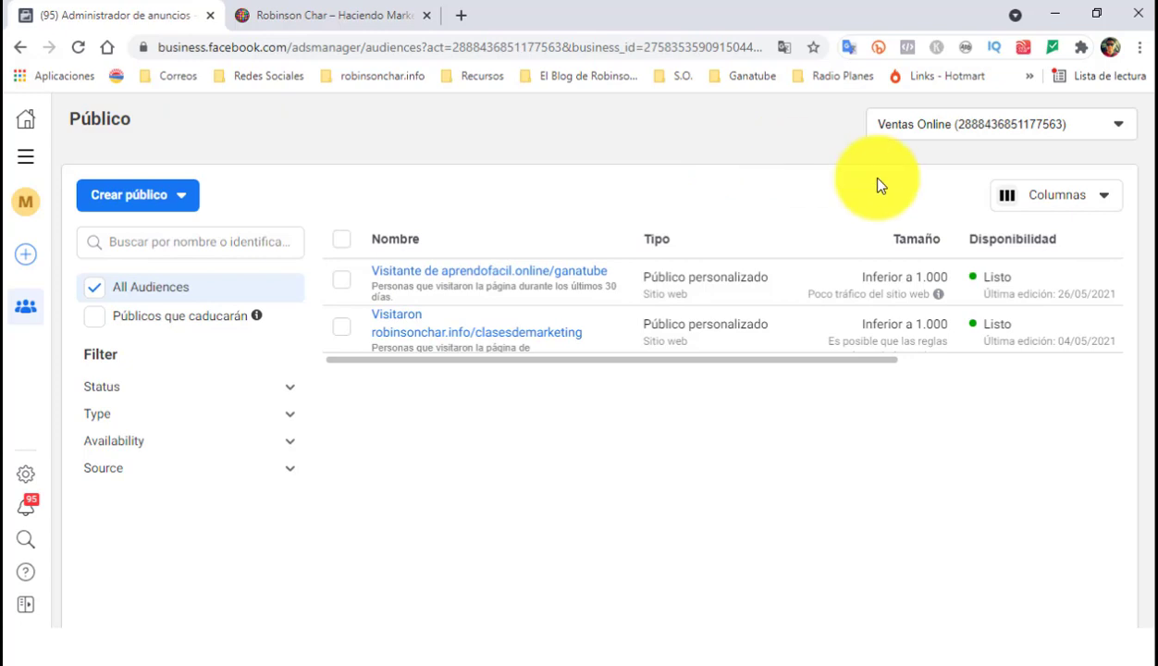
{"action": "left_click", "coordinate": [188, 212]}
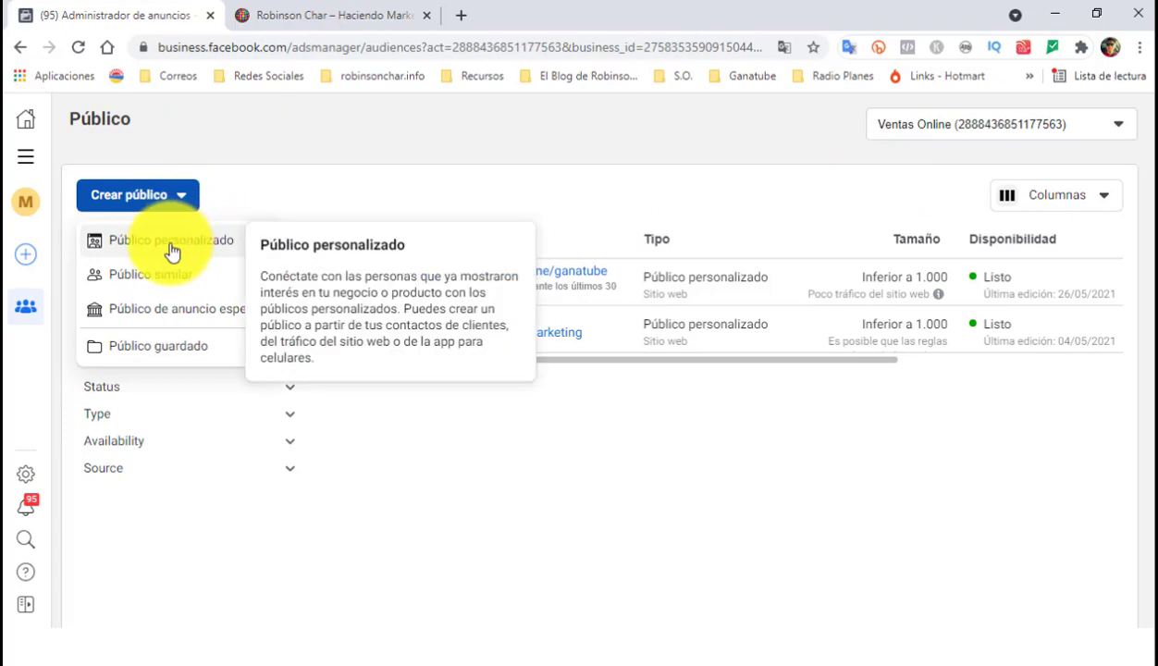
{"action": "left_click", "coordinate": [172, 245]}
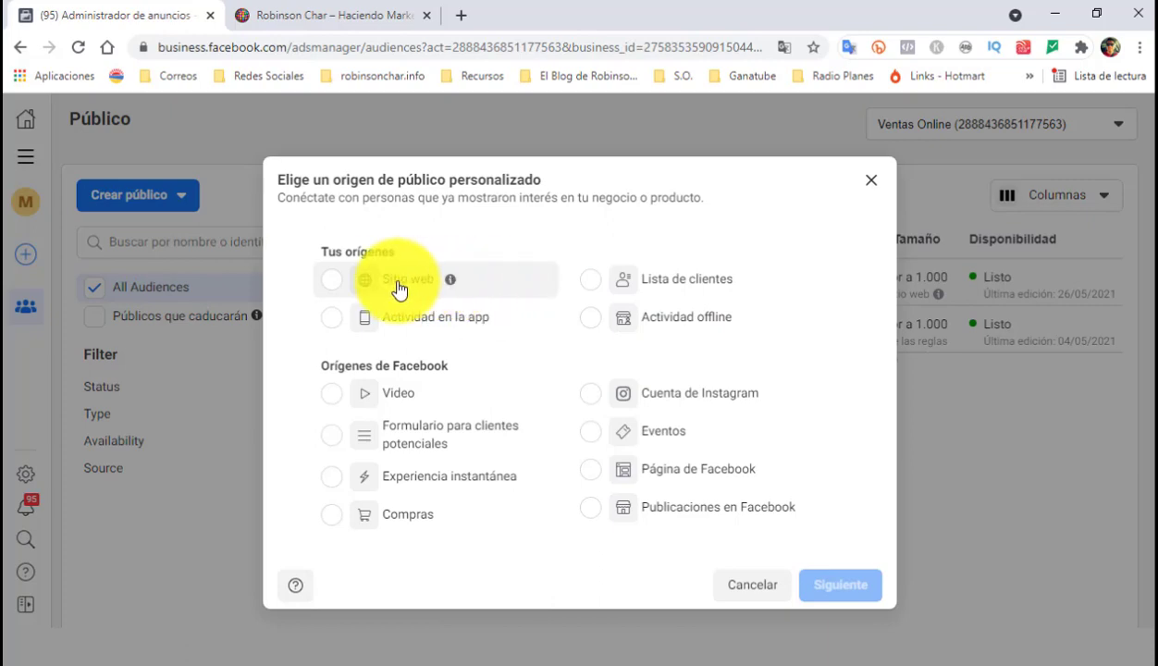
{"action": "left_click", "coordinate": [333, 284]}
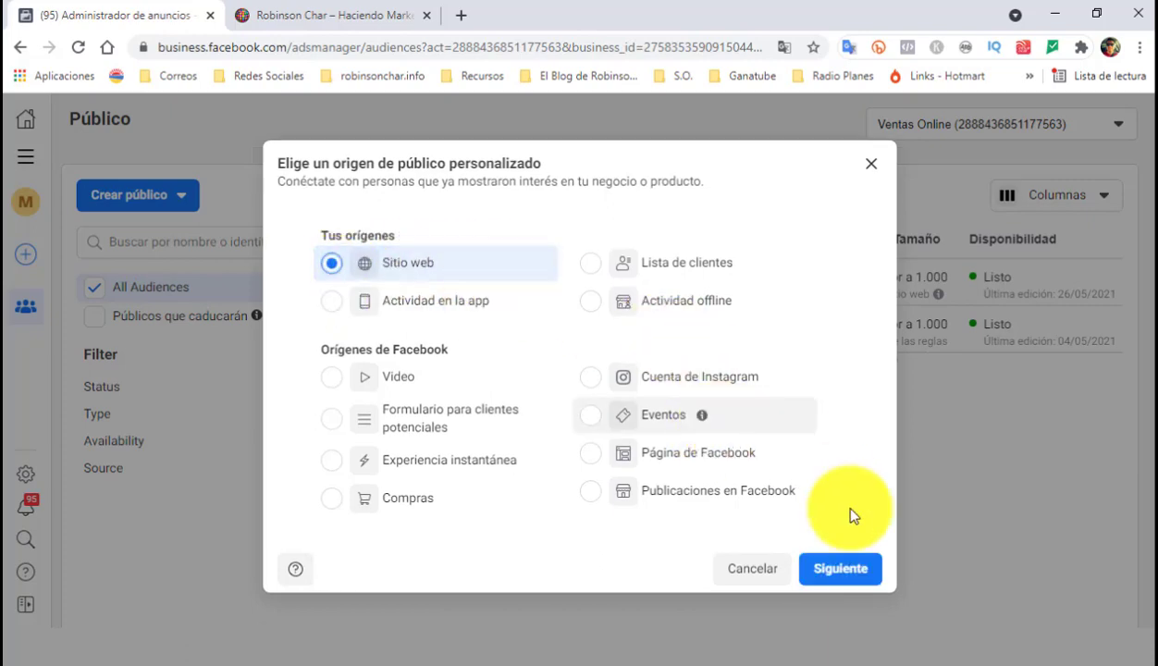
{"action": "left_click", "coordinate": [825, 582]}
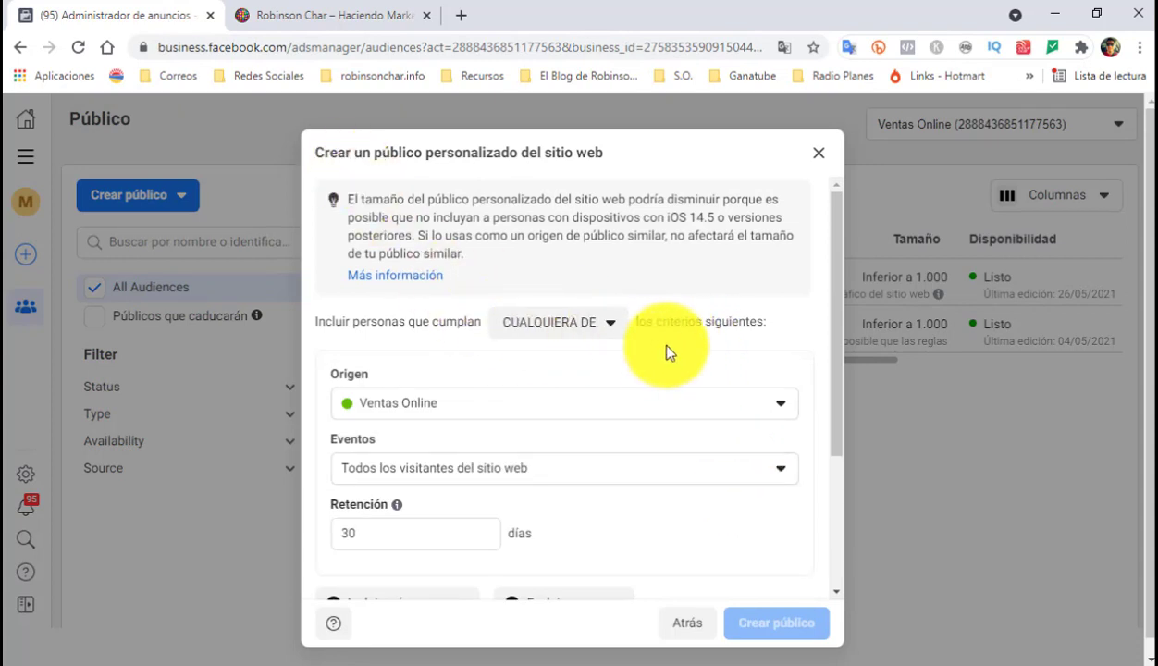
Keep Ventas Online as the origin and set the audience's event to "Personas que visitaron páginas web específicas"
{"action": "left_click", "coordinate": [782, 408]}
{"action": "left_click", "coordinate": [782, 408]}
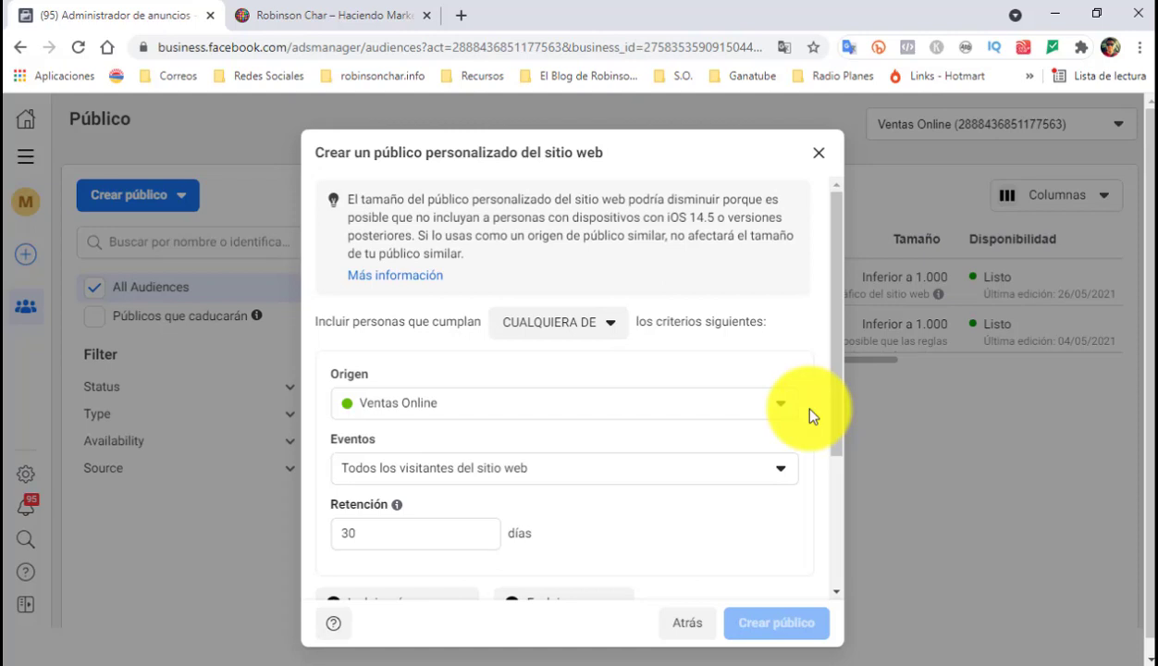
{"action": "scroll", "coordinate": [810, 415], "scroll_direction": "down", "scroll_amount": 1}
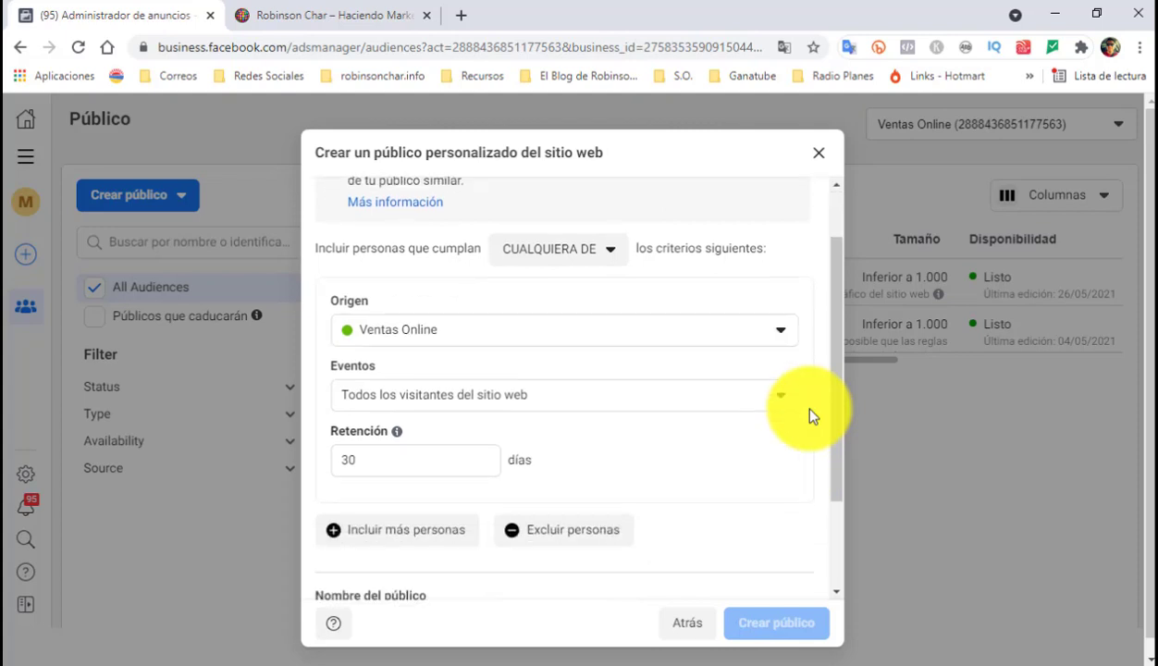
{"action": "left_click", "coordinate": [535, 381]}
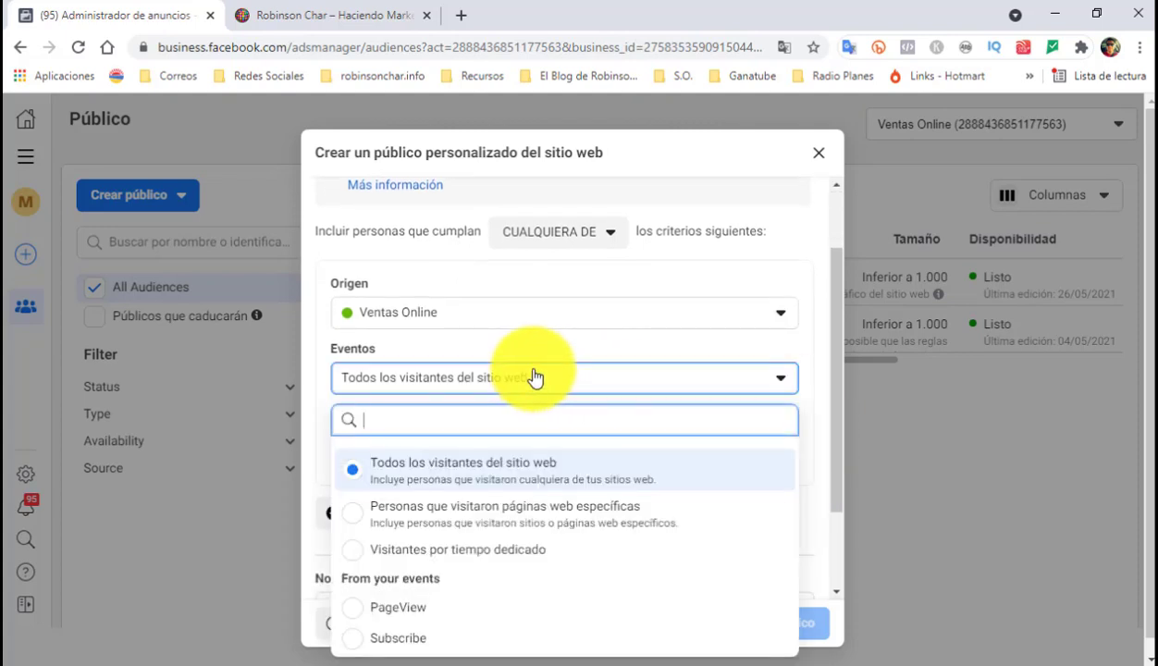
{"action": "left_click", "coordinate": [485, 527]}
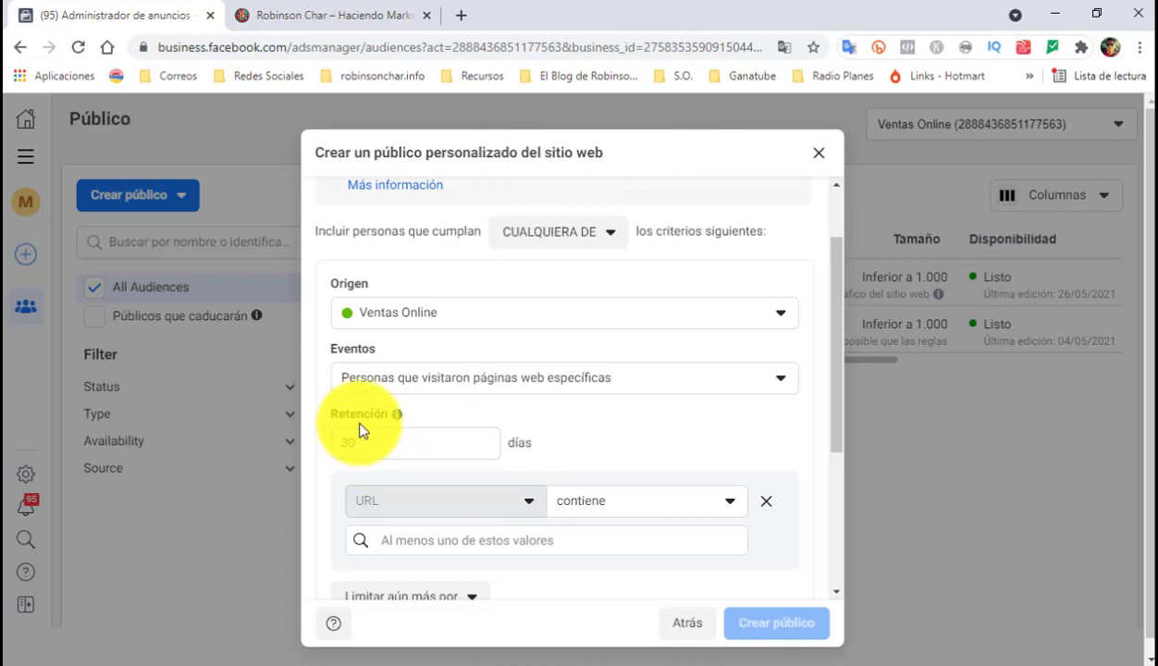
Set the audience's retention period to 60 days
{"action": "mouse_move", "coordinate": [398, 423]}
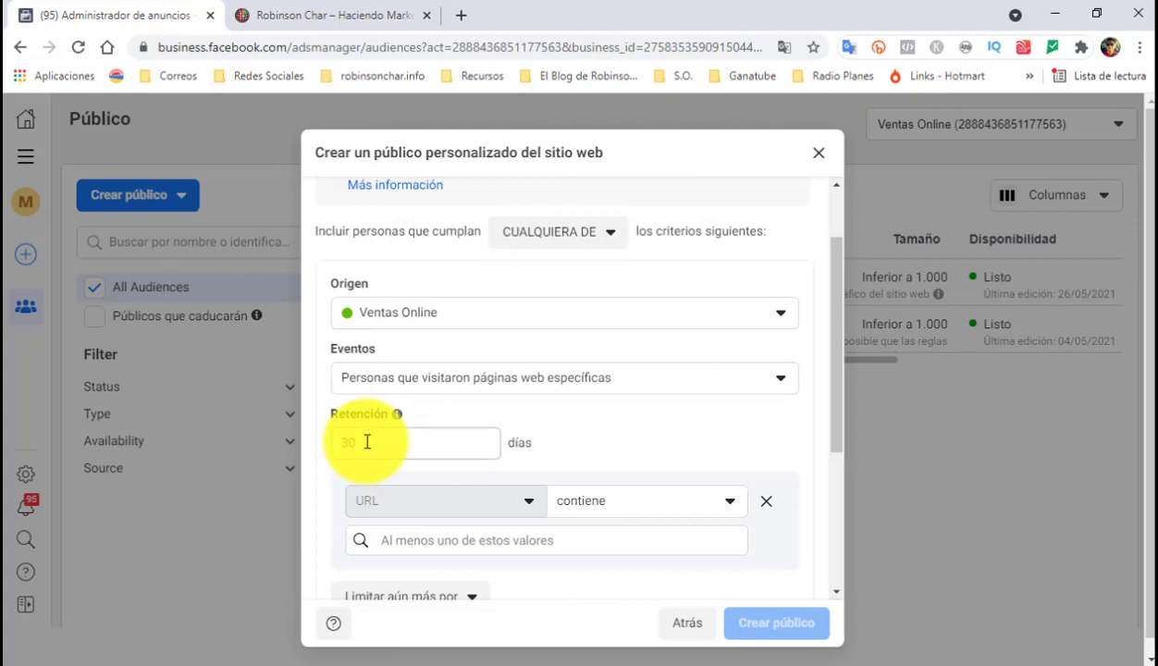
{"action": "left_click", "coordinate": [364, 443]}
{"action": "left_click_drag", "start_coordinate": [345, 446], "coordinate": [389, 449]}
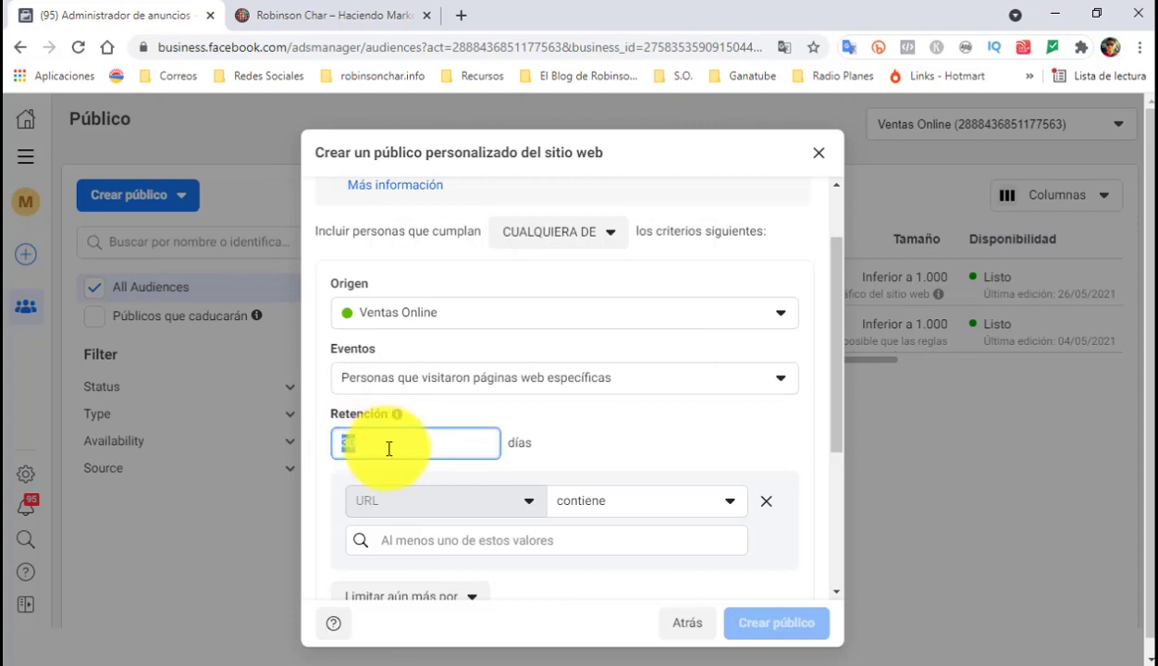
{"action": "type", "text": "60"}
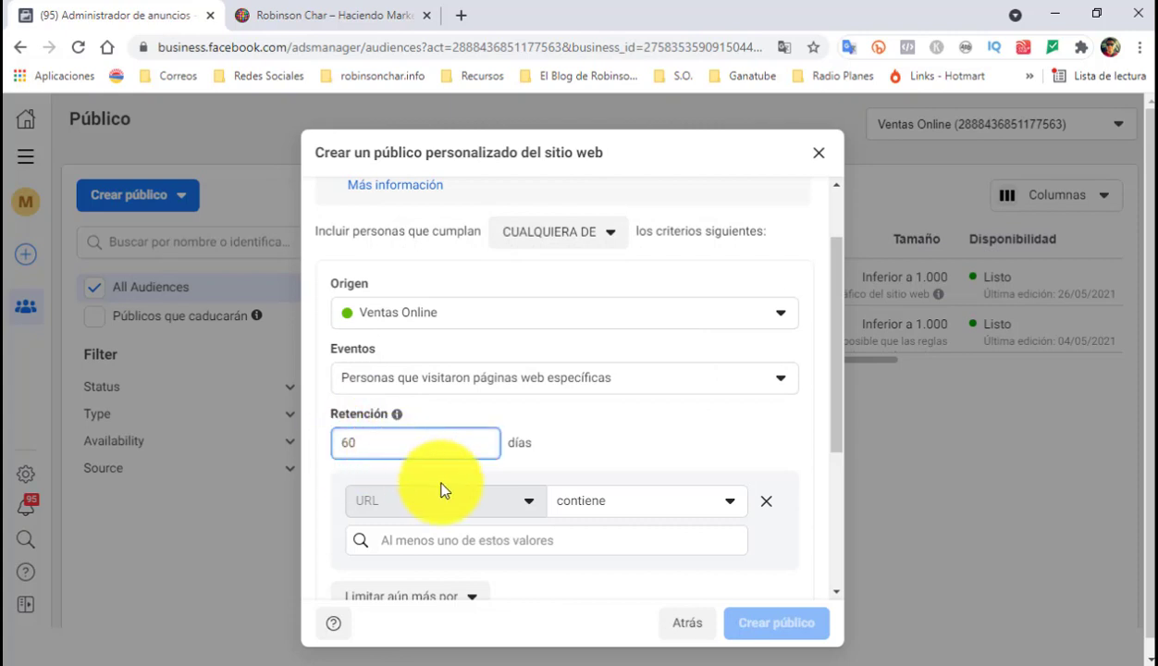
Set the URL rule's condition to "es igual a"
{"action": "scroll", "coordinate": [440, 486], "scroll_direction": "down", "scroll_amount": 1}
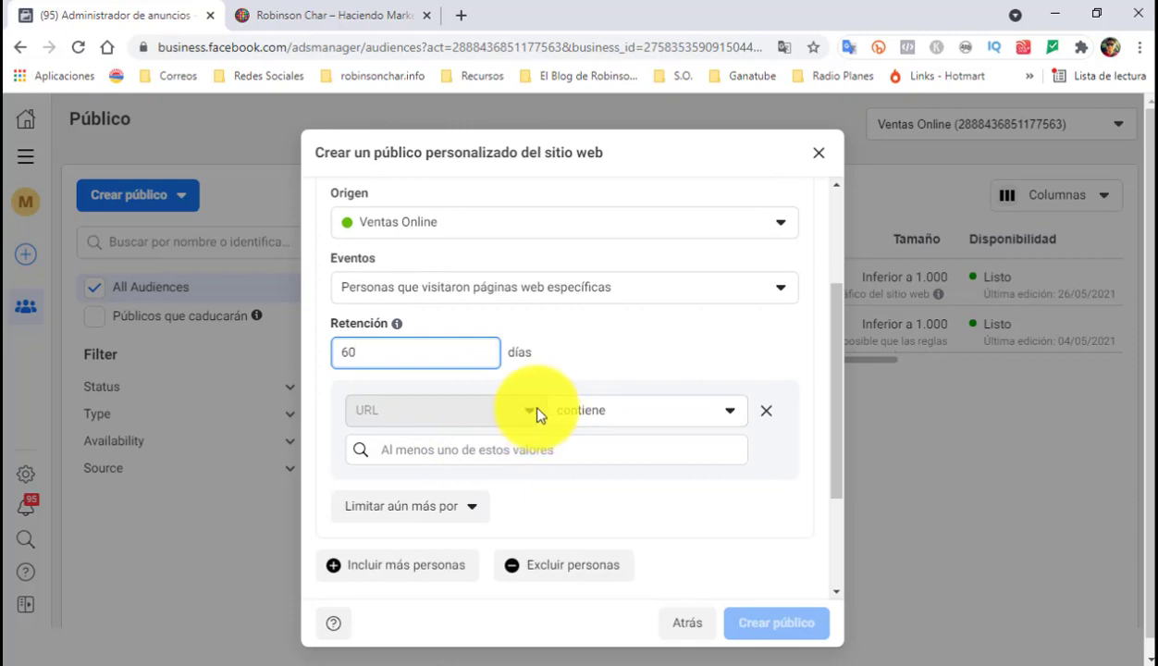
{"action": "left_click", "coordinate": [715, 415]}
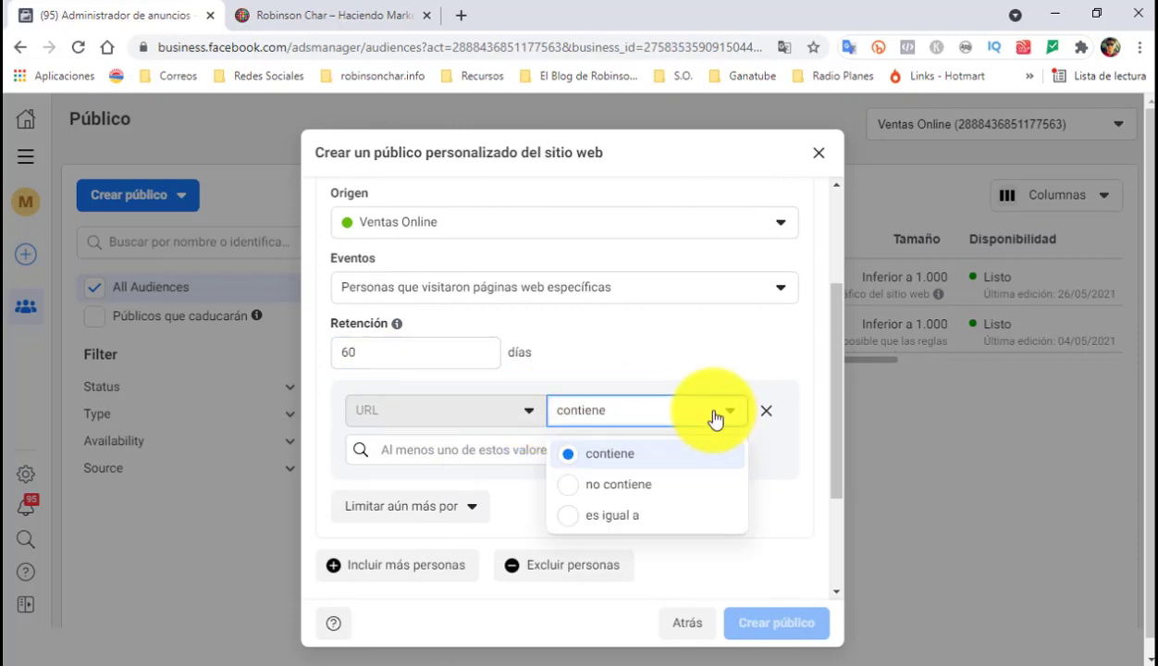
{"action": "left_click", "coordinate": [618, 518]}
{"action": "left_click", "coordinate": [507, 456]}
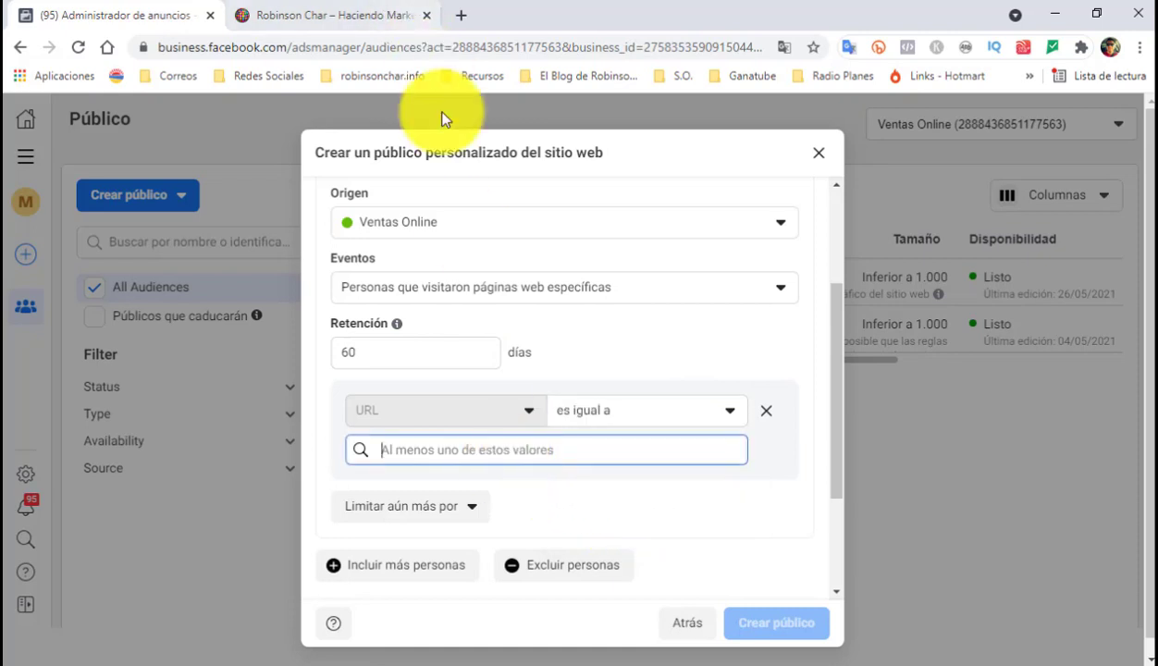
{"action": "left_click", "coordinate": [311, 17]}
{"action": "left_click", "coordinate": [285, 44]}
{"action": "key", "text": "ctrl+c"}
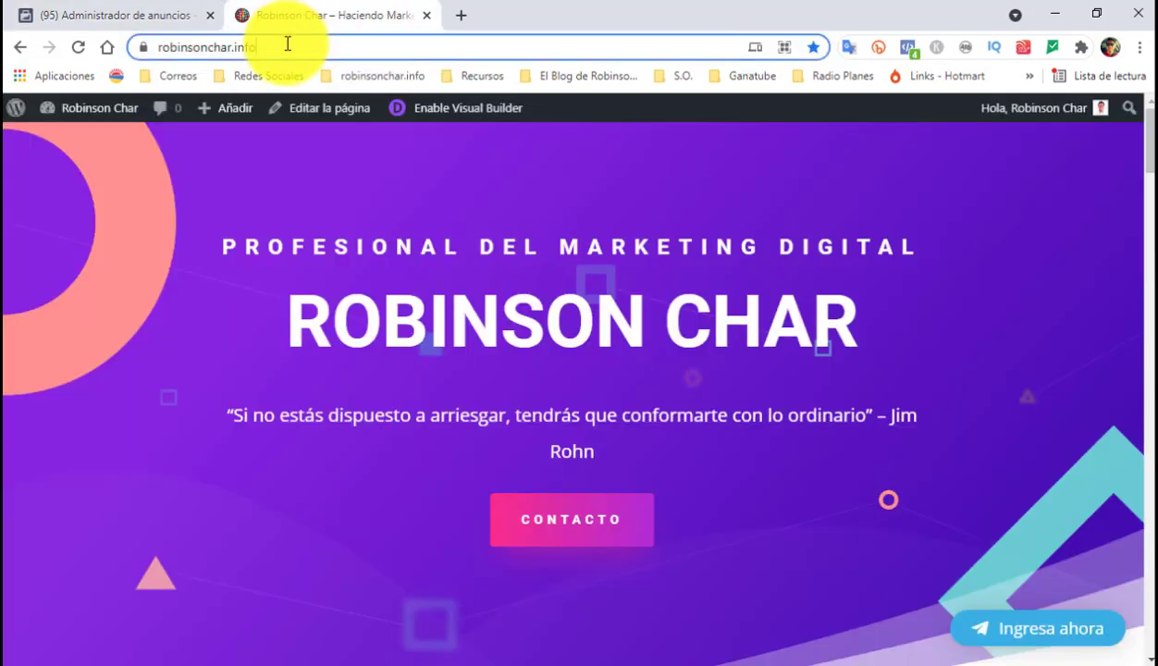
{"action": "left_click", "coordinate": [158, 16]}
{"action": "key", "text": "ctrl+v"}
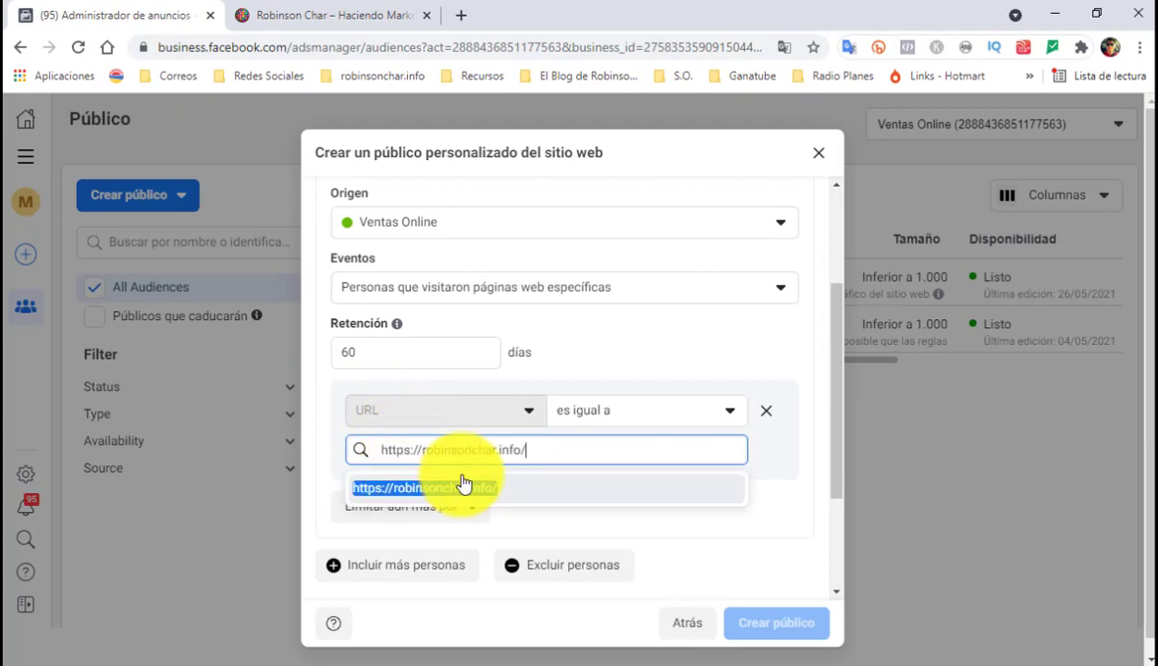
{"action": "left_click", "coordinate": [474, 499]}
Name the audience "Personas que visitarion robinsonchar.info"
{"action": "scroll", "coordinate": [556, 507], "scroll_direction": "down", "scroll_amount": 2}
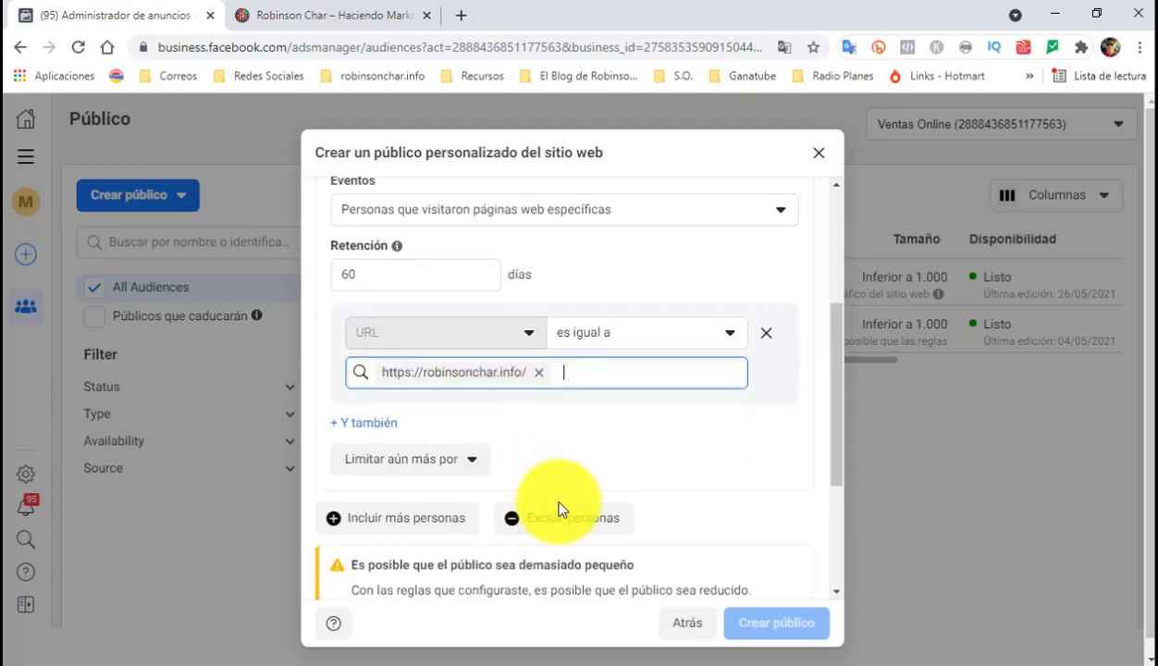
{"action": "scroll", "coordinate": [610, 481], "scroll_direction": "down", "scroll_amount": 3}
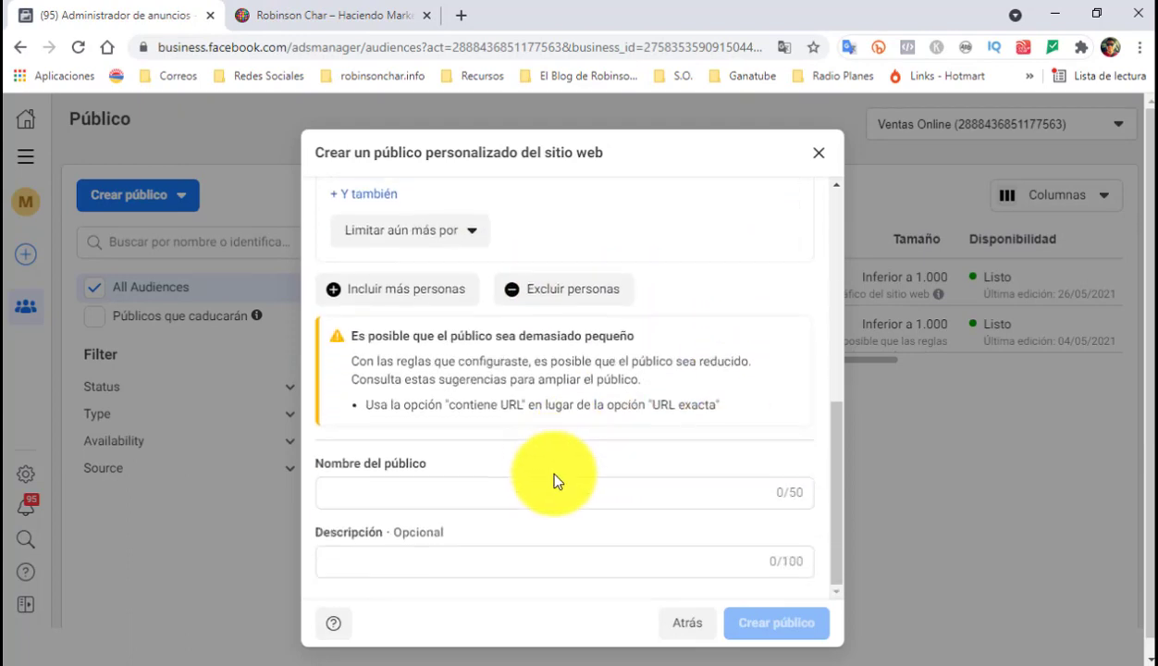
{"action": "left_click", "coordinate": [371, 496]}
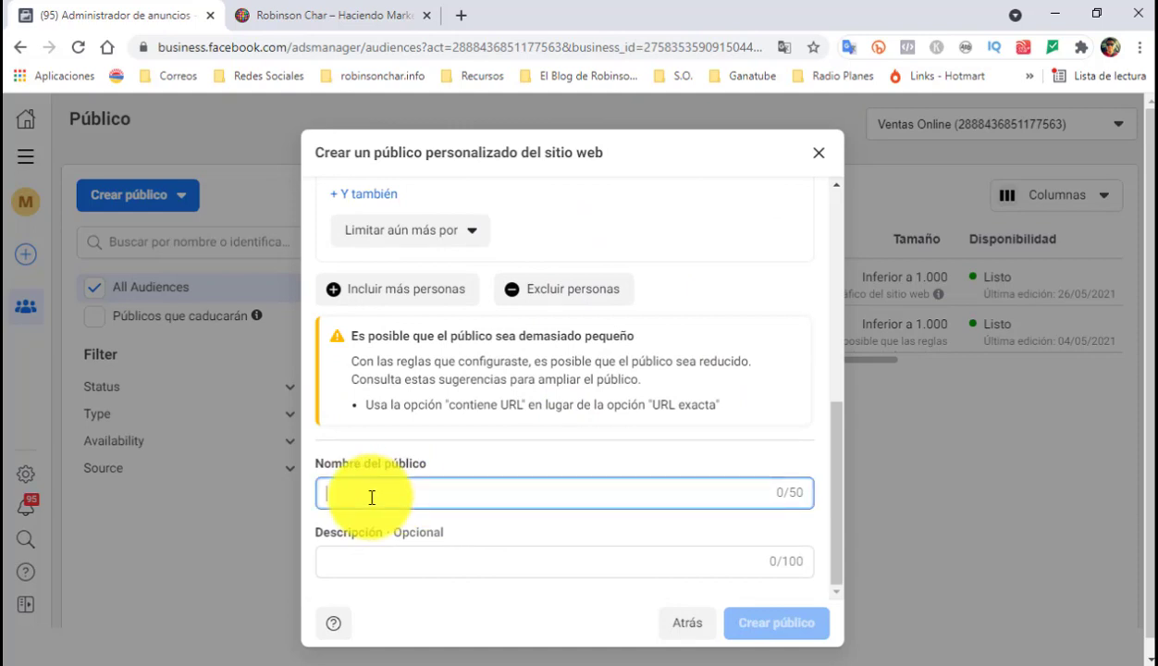
{"action": "type", "text": "Per"}
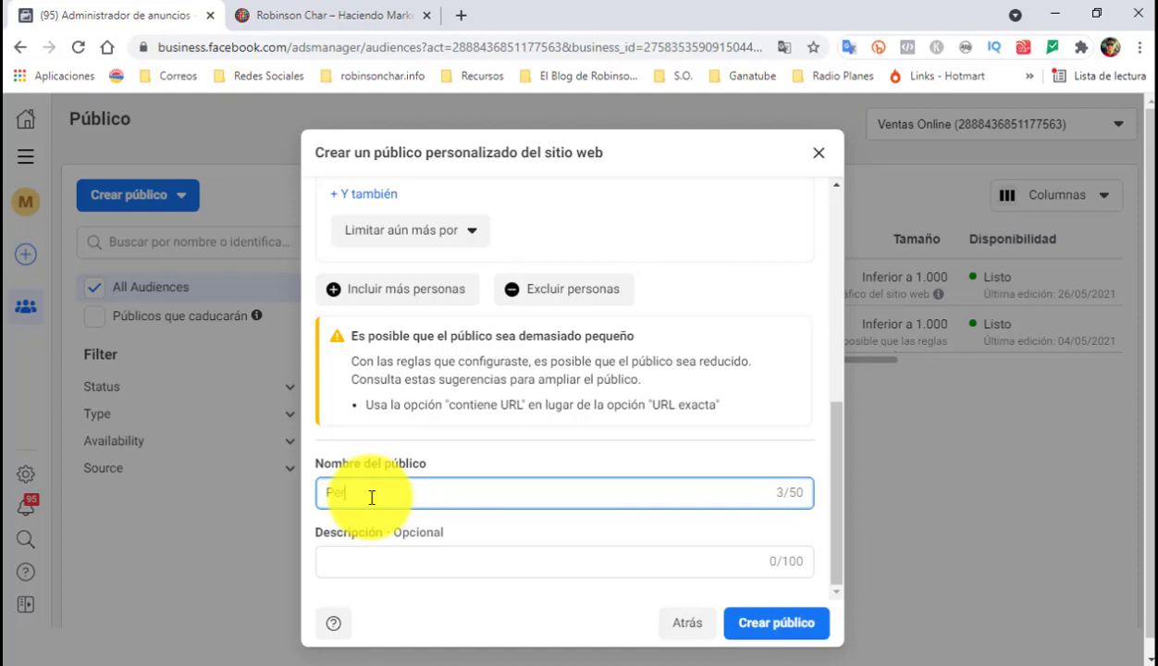
{"action": "type", "text": "sonas que visitarion "}
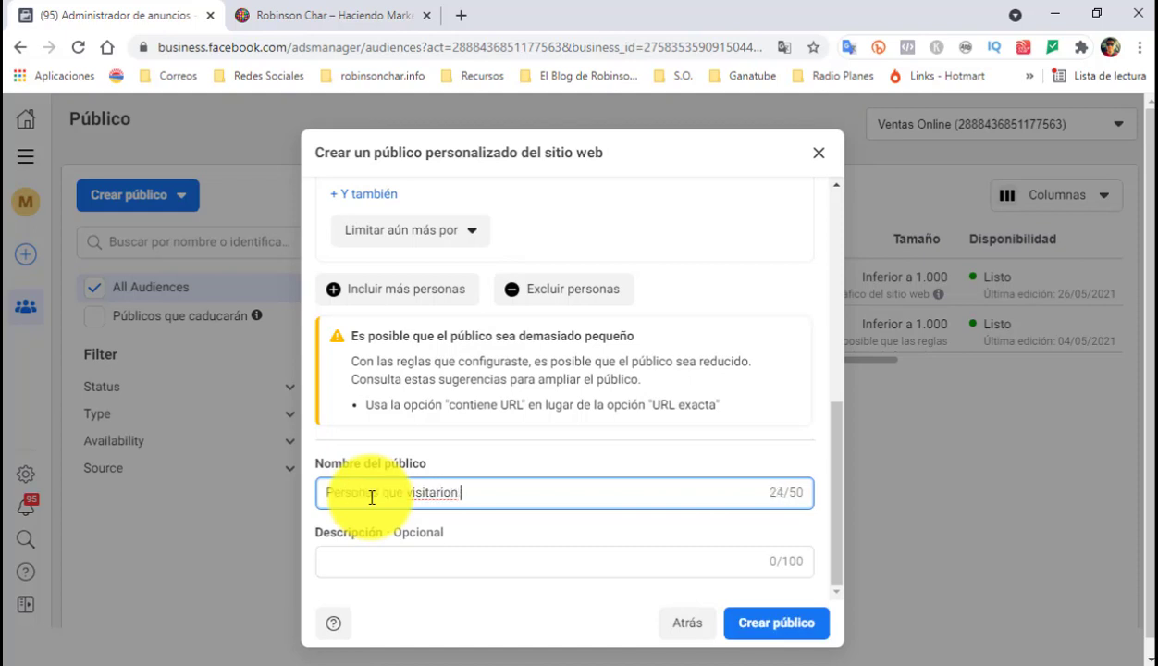
{"action": "type", "text": "robinsonchar.info"}
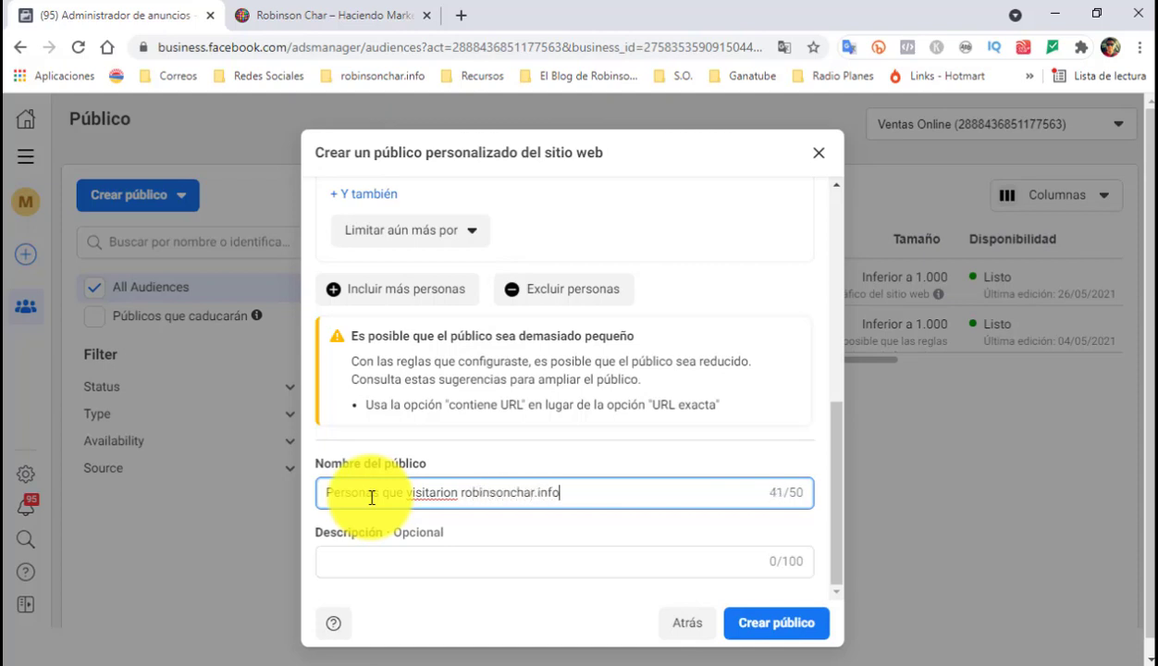
Enter the audience description "Personas que visitaron la pagina de robinsonchar.info para el RMKT"
{"action": "left_click", "coordinate": [349, 559]}
{"action": "type", "text": "Personas "}
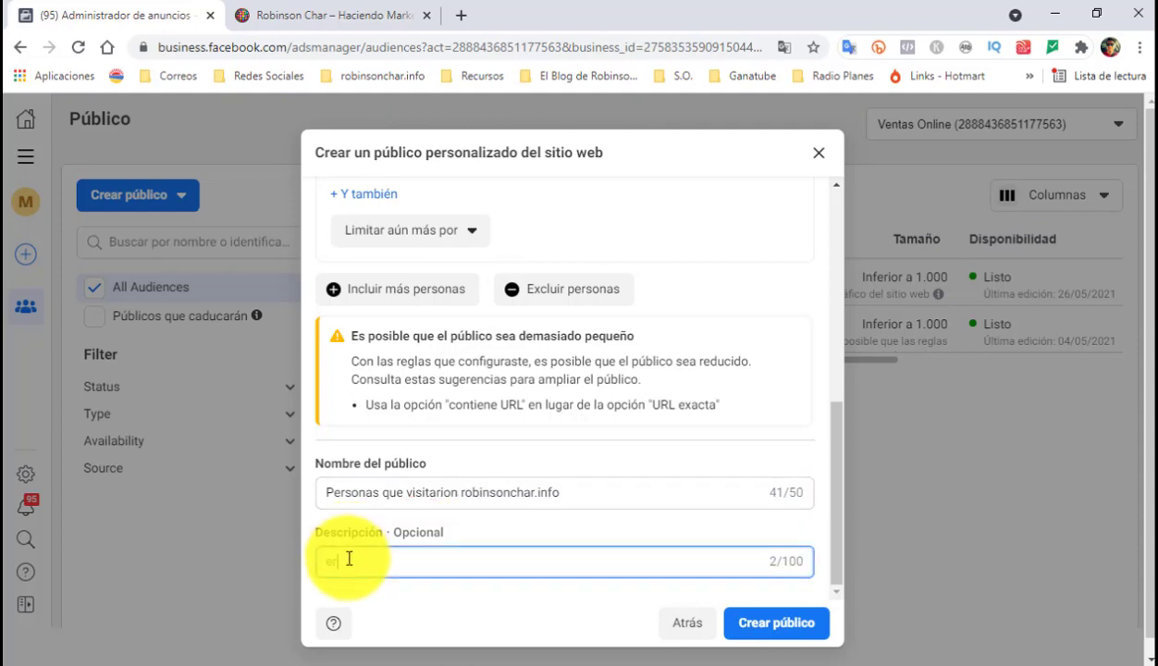
{"action": "type", "text": "que visitaron la pagia d"}
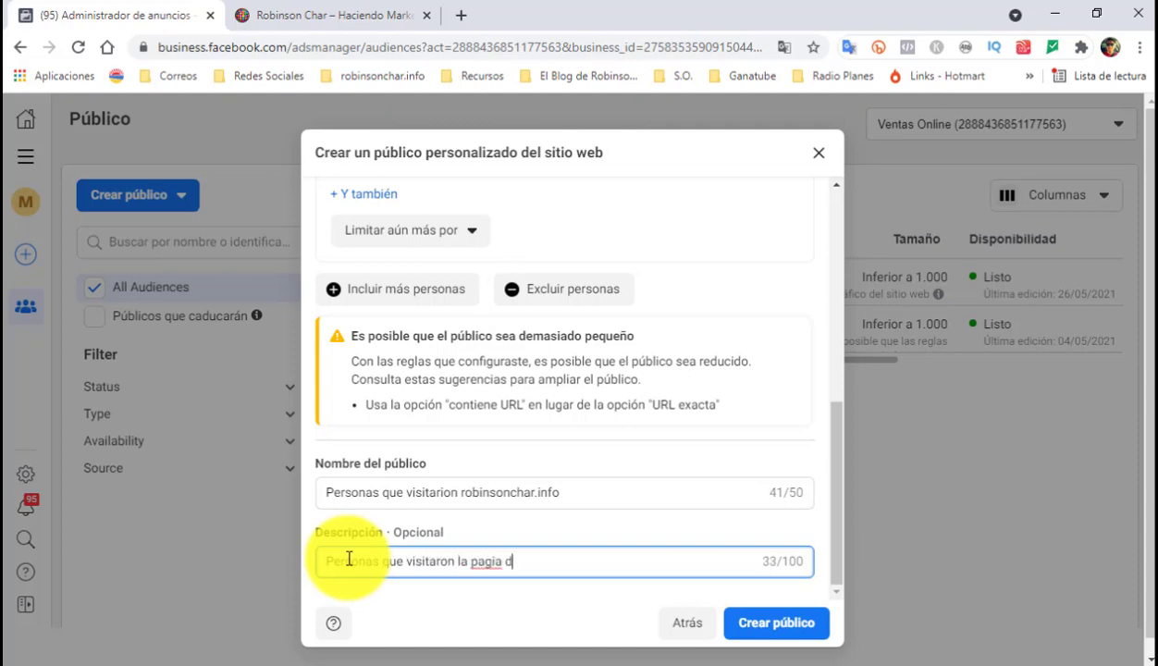
{"action": "key", "text": "BackSpace"}
{"action": "key", "text": "BackSpace"}
{"action": "key", "text": "BackSpace"}
{"action": "type", "text": "na de Ro"}
{"action": "key", "text": "BackSpace"}
{"action": "key", "text": "BackSpace"}
{"action": "type", "text": "robinsonchar.info y"}
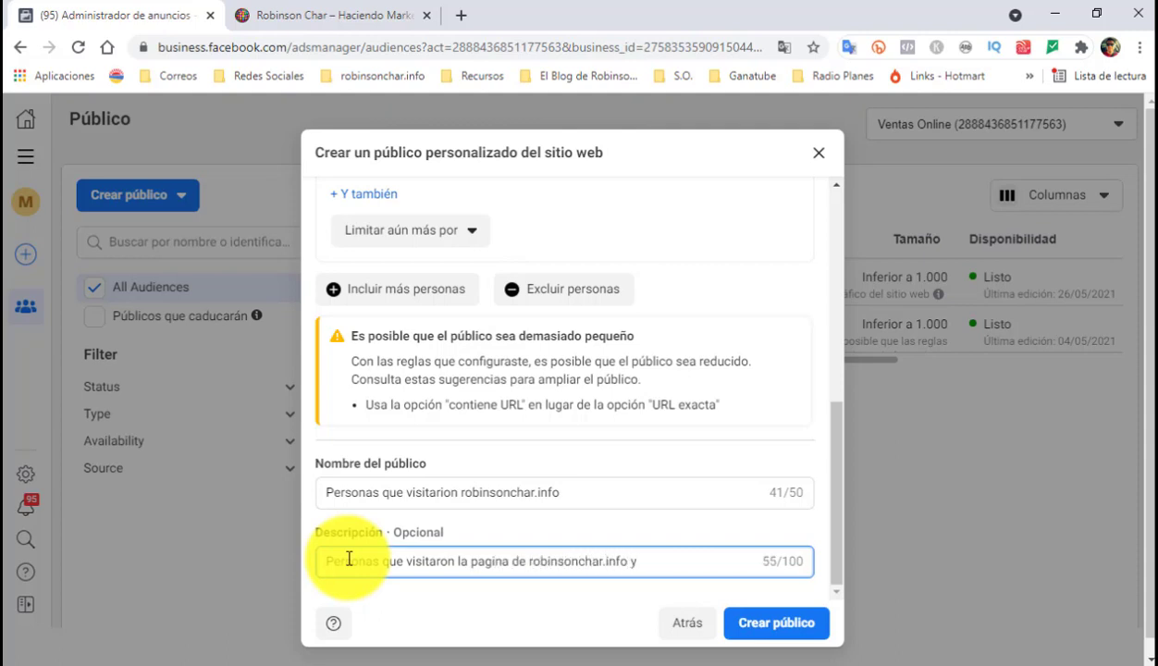
{"action": "key", "text": "BackSpace"}
{"action": "type", "text": "para el M"}
{"action": "key", "text": "BackSpace"}
{"action": "type", "text": "Rm"}
{"action": "key", "text": "BackSpace"}
{"action": "type", "text": "MKT"}
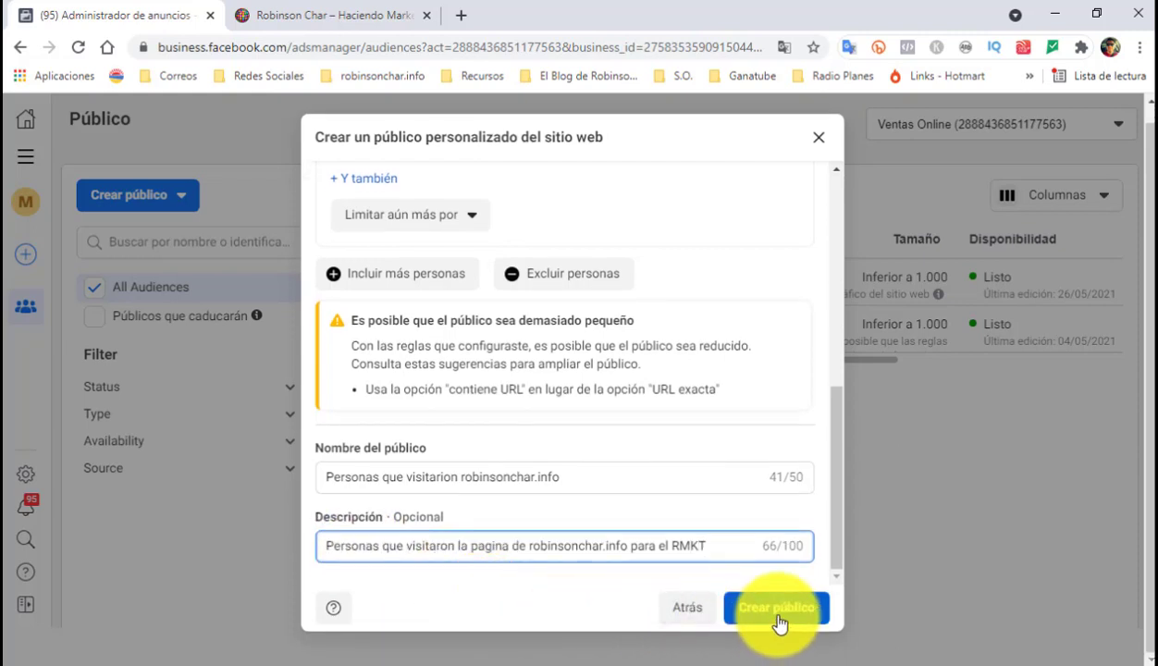
Create the custom website audience and finish the dialog to return to the audience list
{"action": "left_click", "coordinate": [777, 621]}
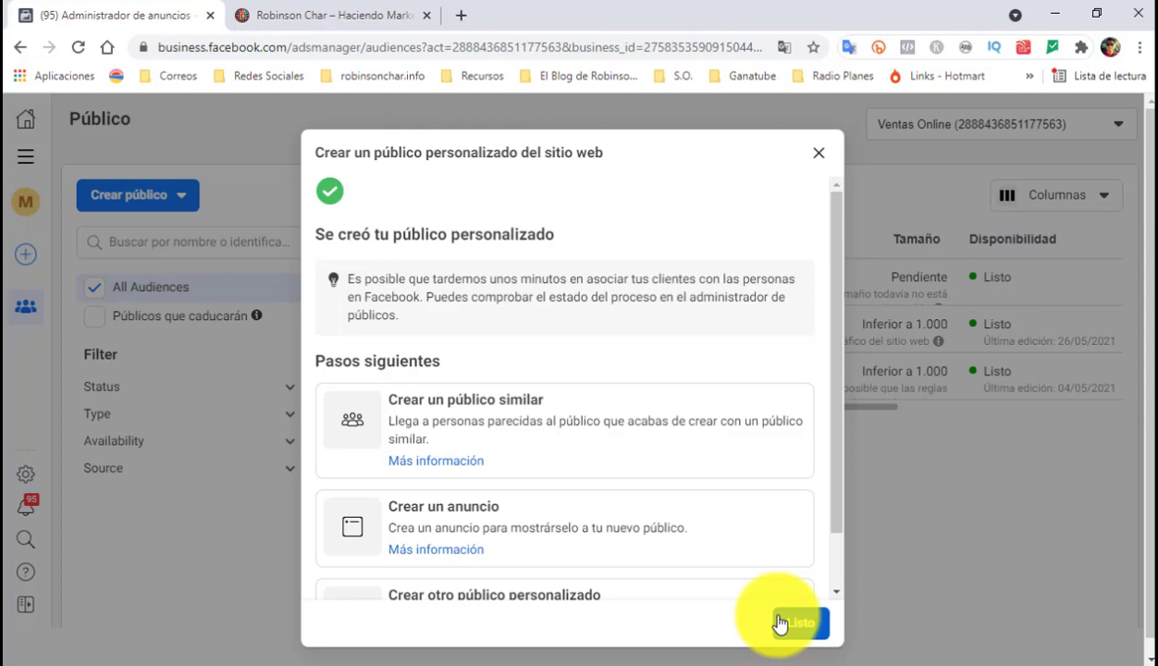
{"action": "left_click", "coordinate": [801, 616]}
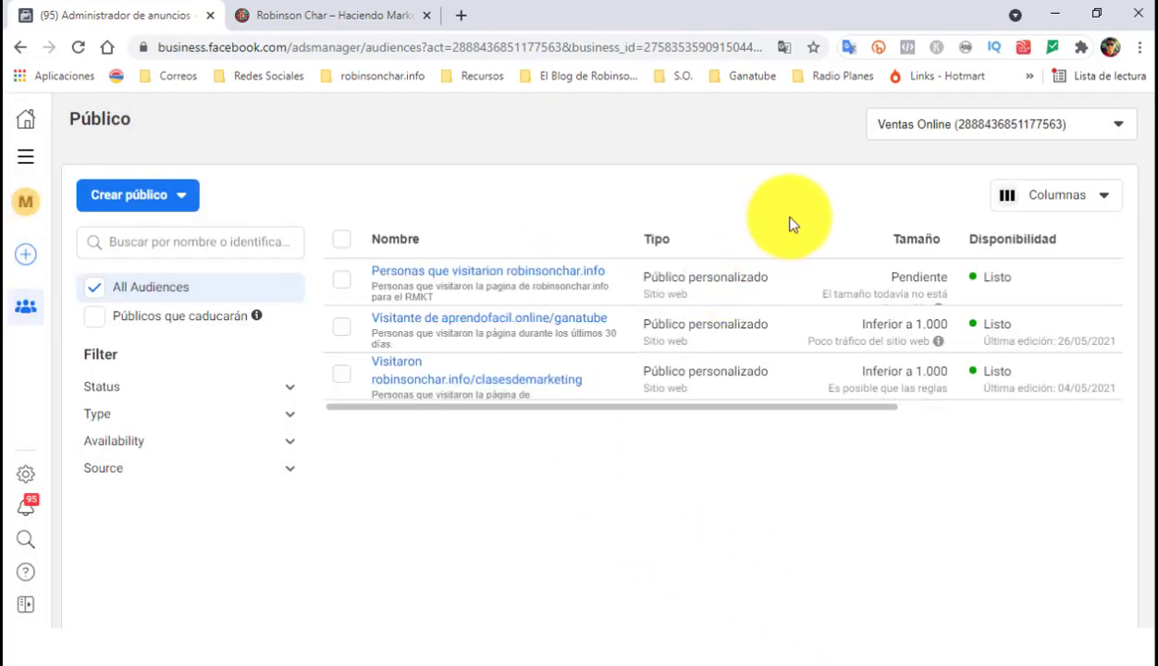
{"action": "mouse_move", "coordinate": [462, 285]}
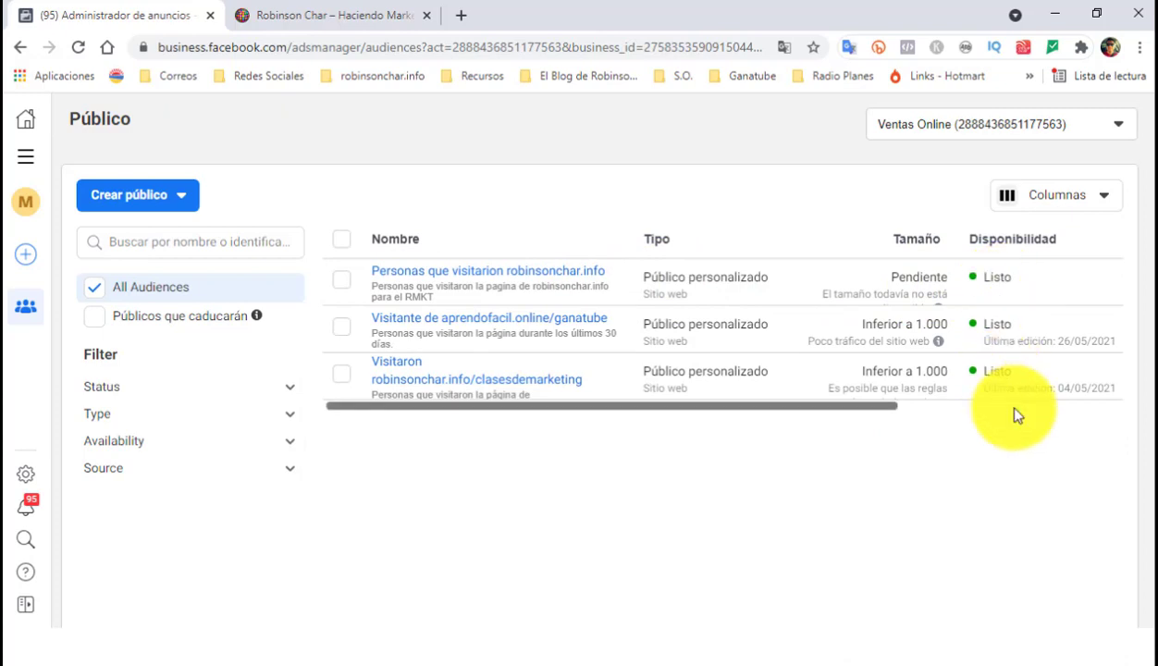
{"action": "mouse_move", "coordinate": [498, 284]}
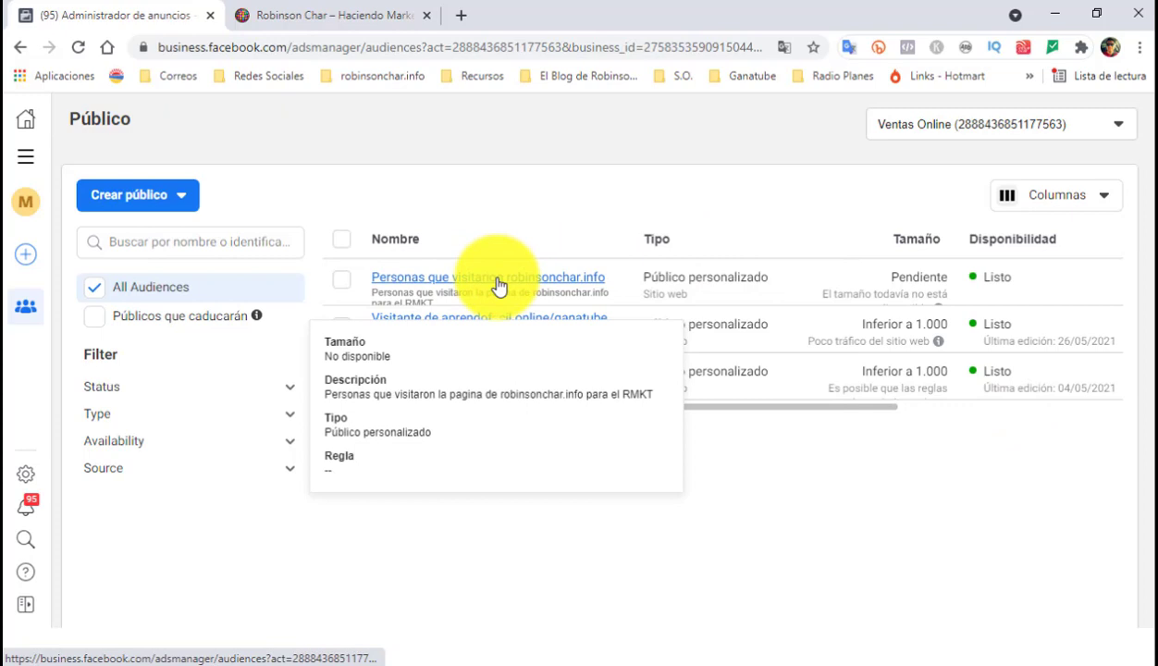